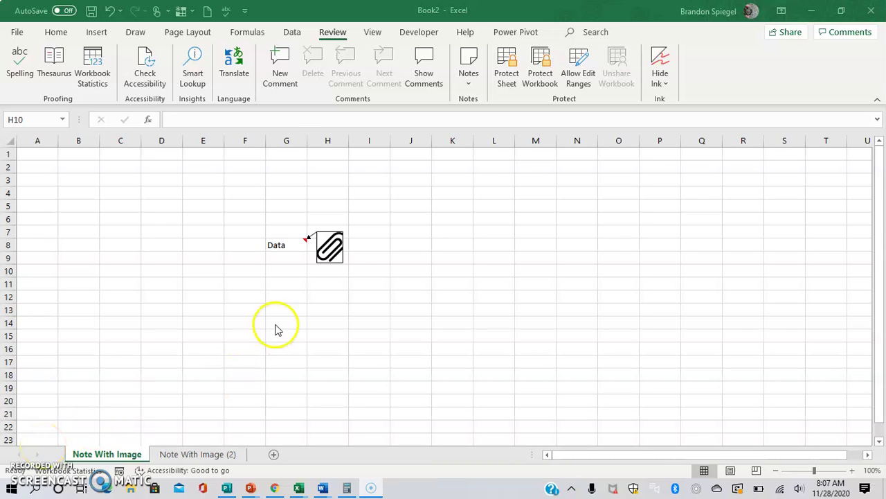
Move through column G to the Data cell holding the example paper-clip note
click(275, 329)
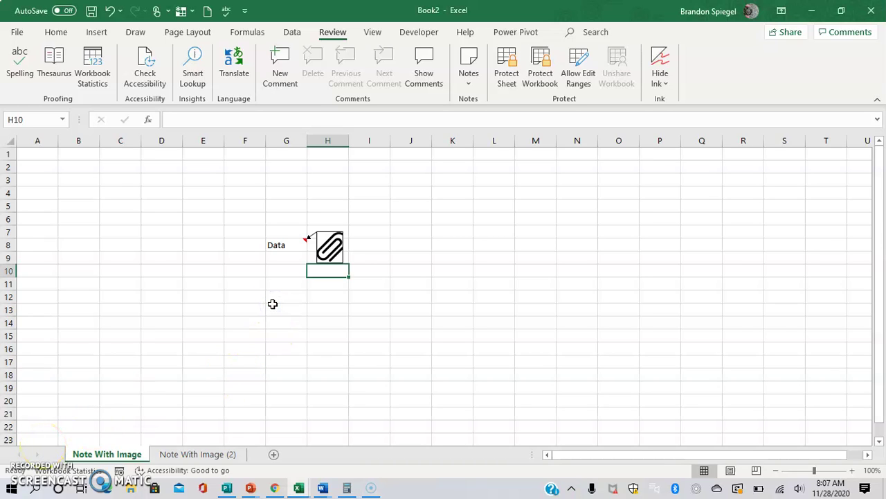
key(Left)
key(Up)
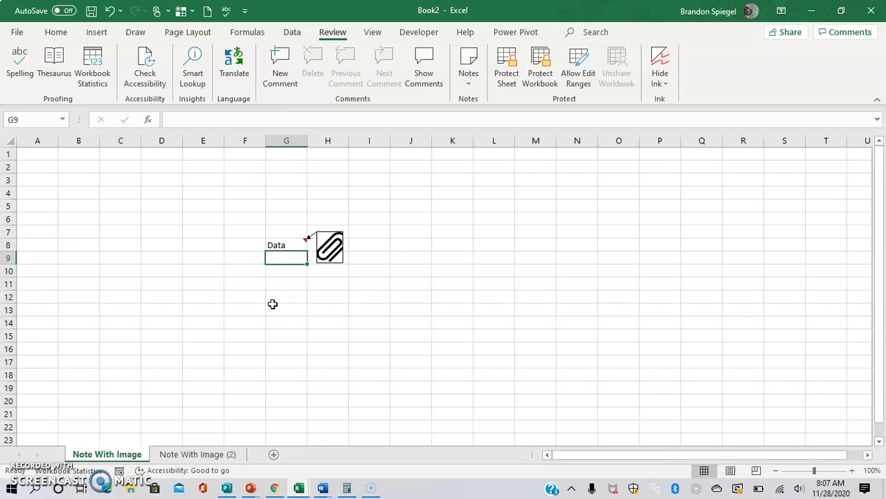
key(Down)
key(Down)
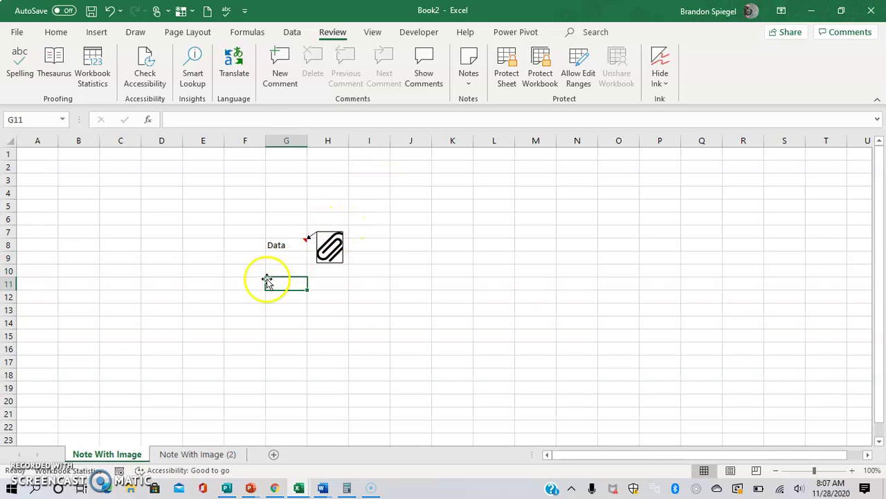
key(Down)
key(Down)
key(Up)
key(Up)
key(Up)
key(Up)
key(Up)
key(Up)
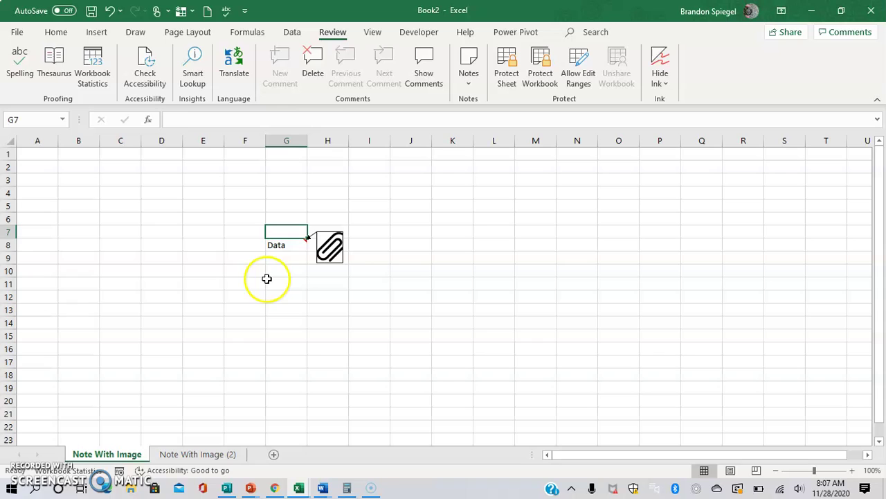
key(Down)
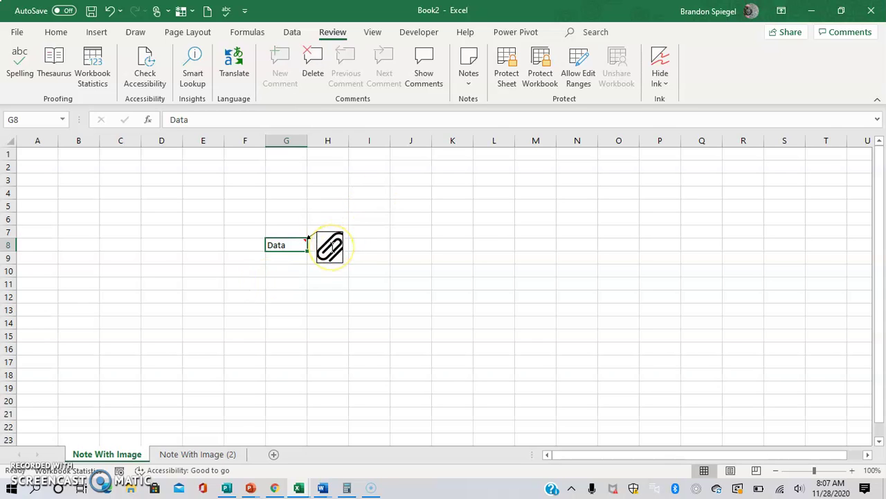
On the Note With Image (2) sheet, add a new note to cell G10
click(205, 453)
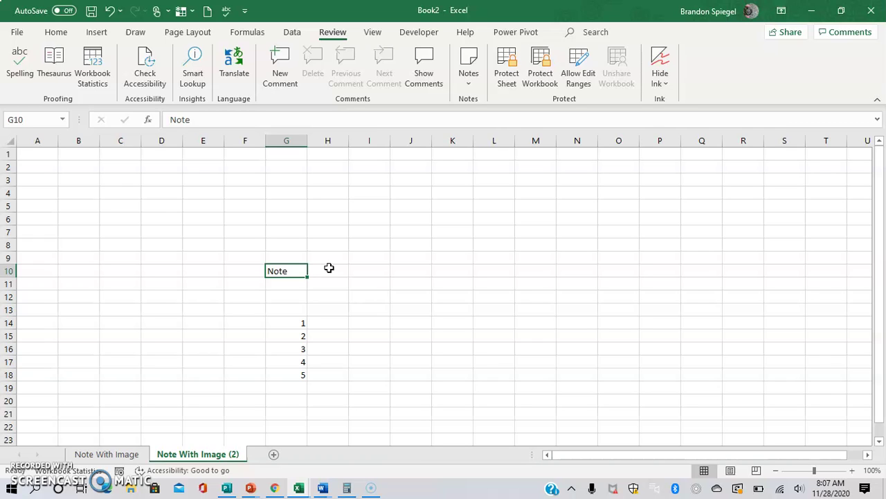
click(470, 86)
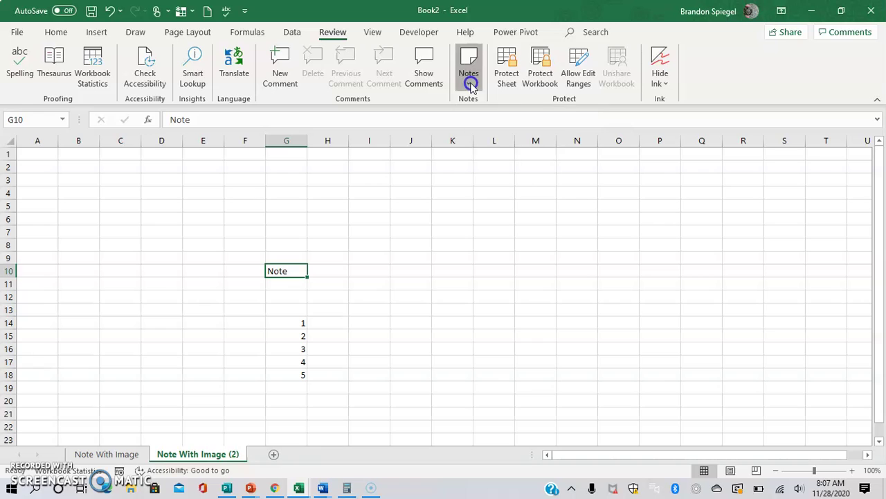
click(480, 104)
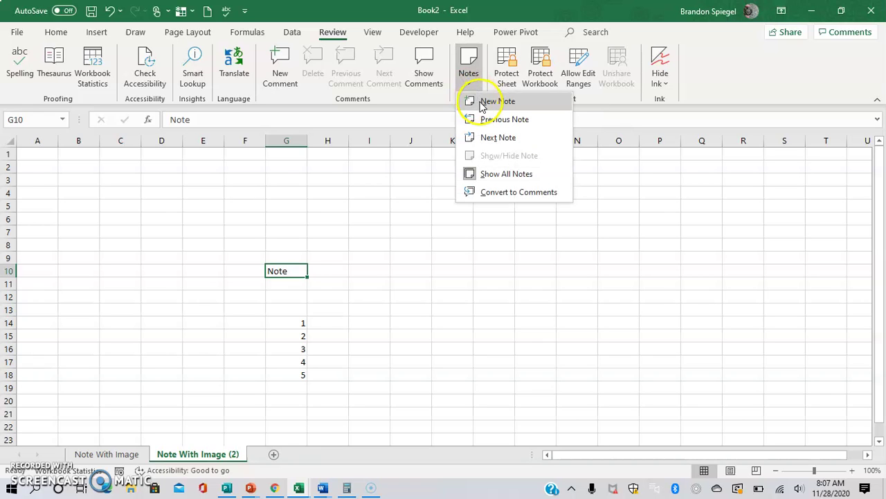
click(480, 104)
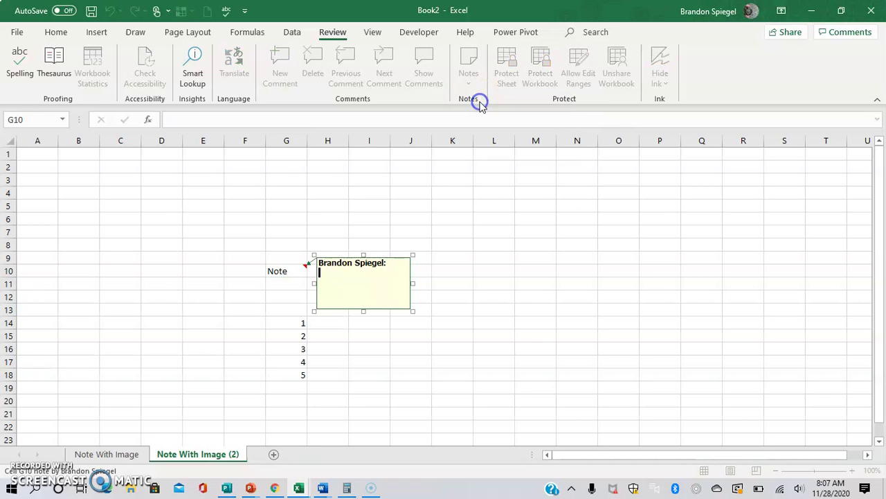
Delete the author name header so the G10 note is empty
triple_click(390, 261)
key(BackSpace)
click(368, 263)
click(322, 261)
click(314, 255)
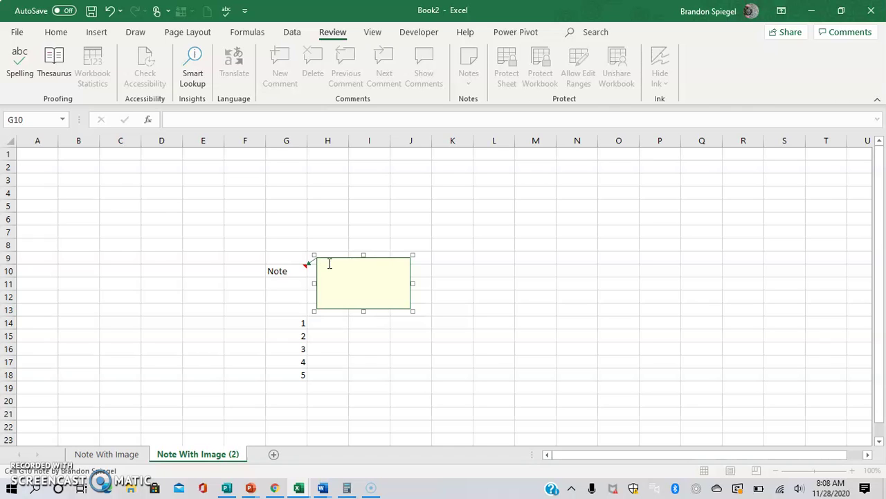
right_click(329, 264)
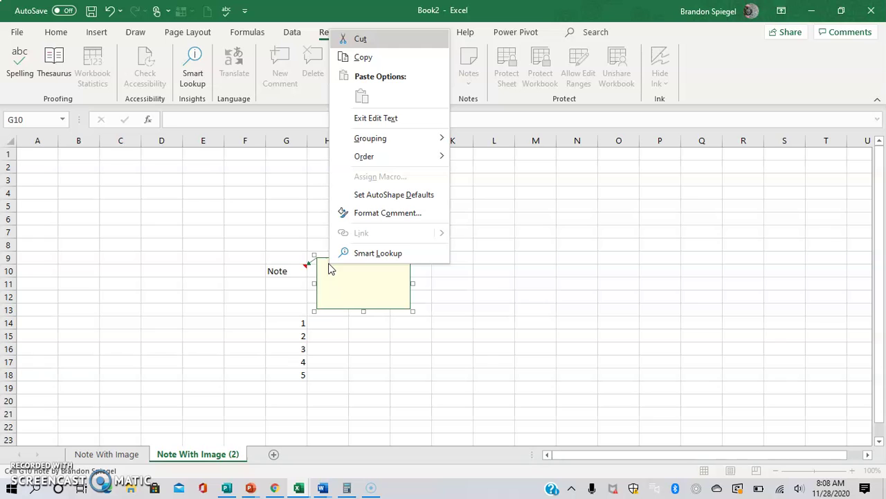
click(358, 213)
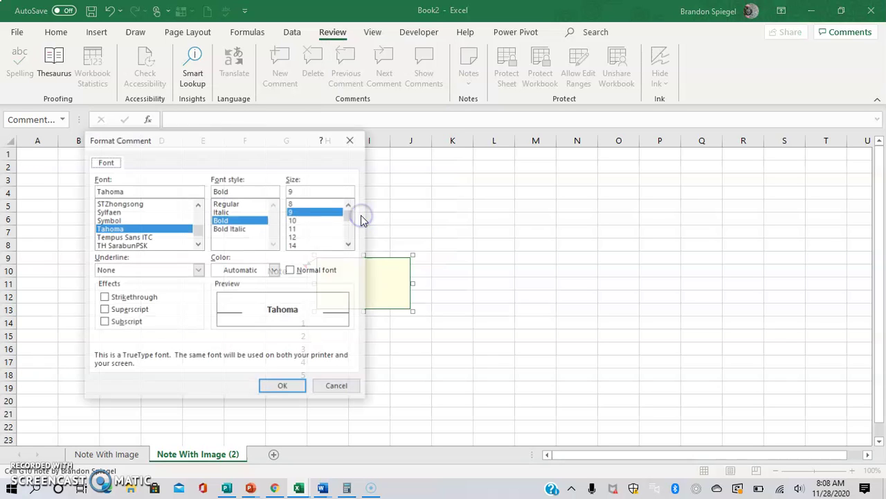
click(348, 141)
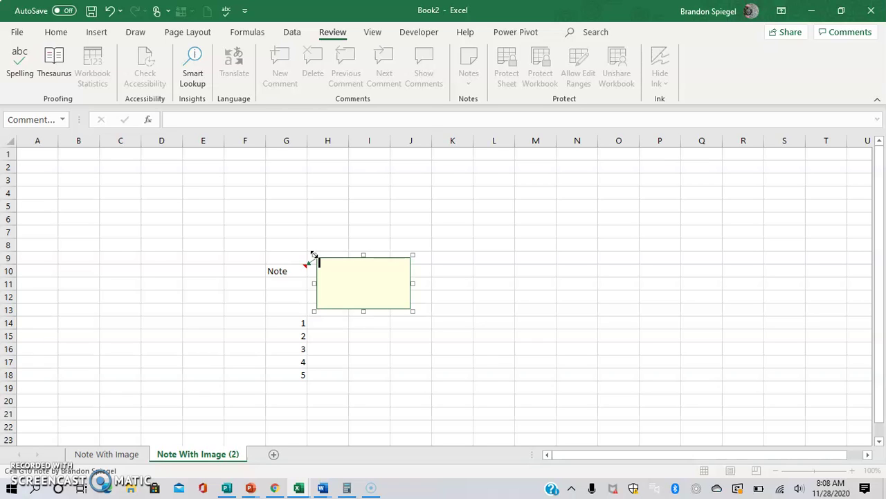
Reach Fill Effects for the G10 note through Format Comment's Colors and Lines fill colour
right_click(313, 254)
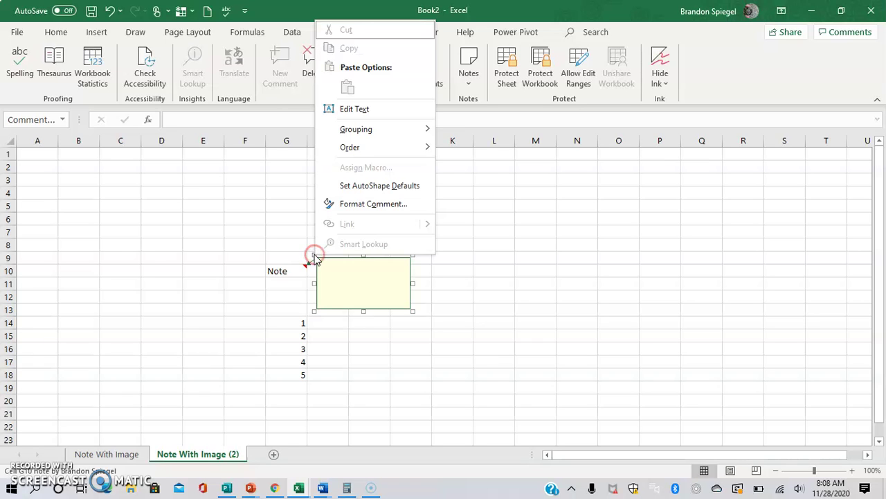
click(356, 207)
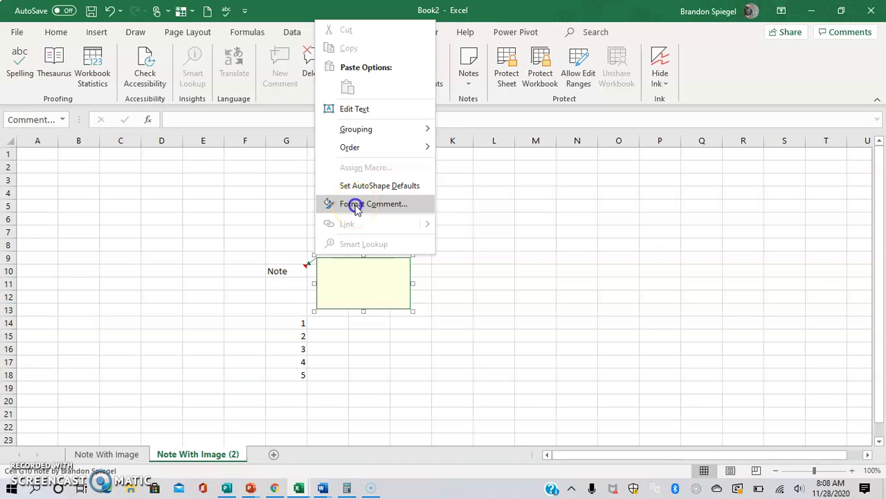
click(270, 168)
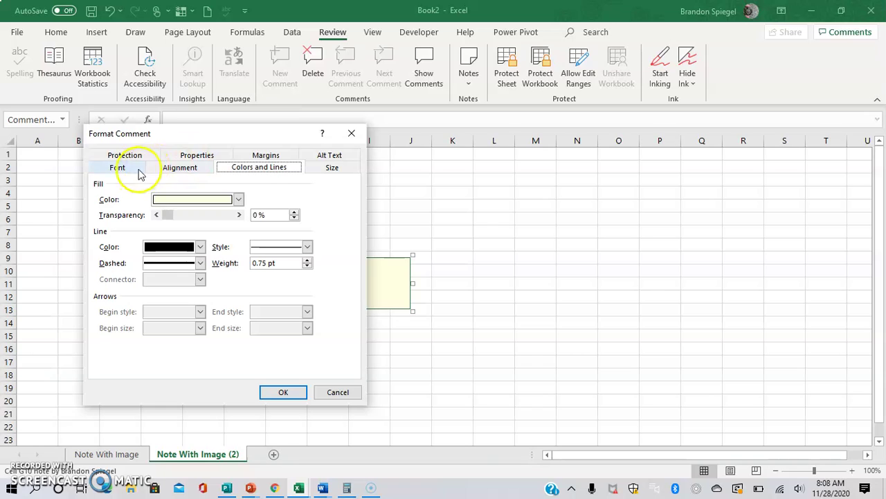
click(188, 199)
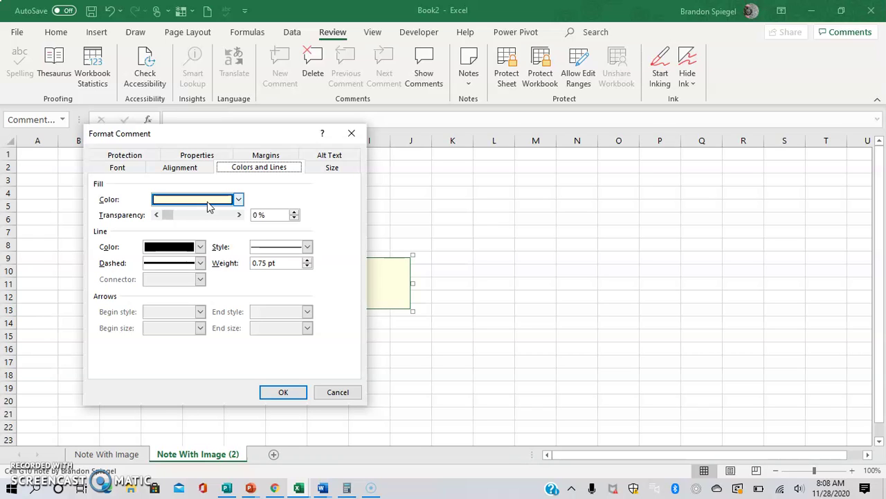
click(238, 199)
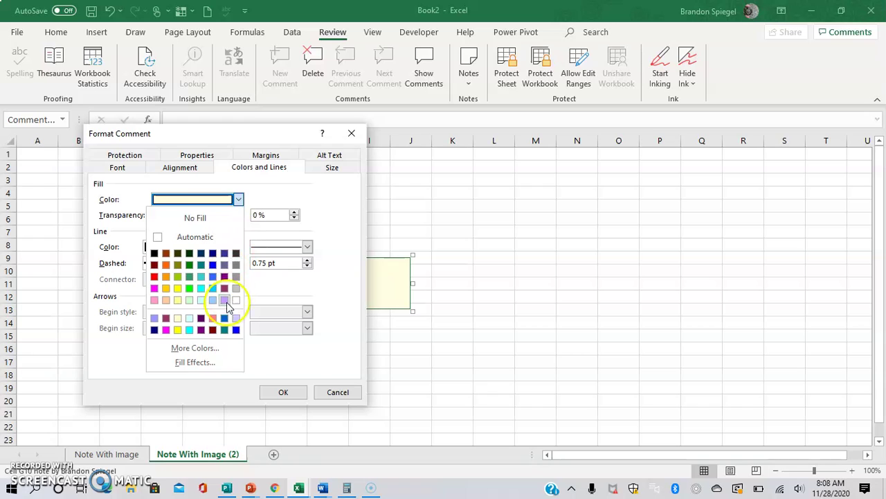
click(203, 368)
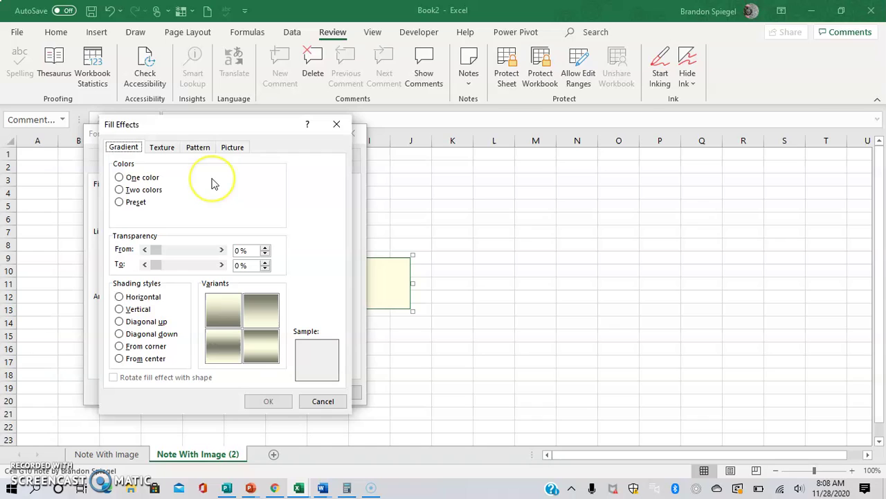
Search online images for 'happy face' as the note's picture fill
click(232, 148)
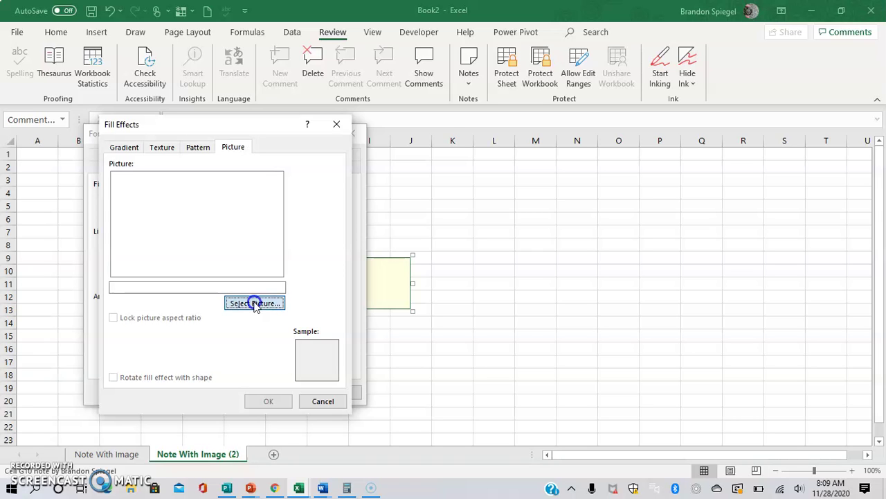
click(254, 304)
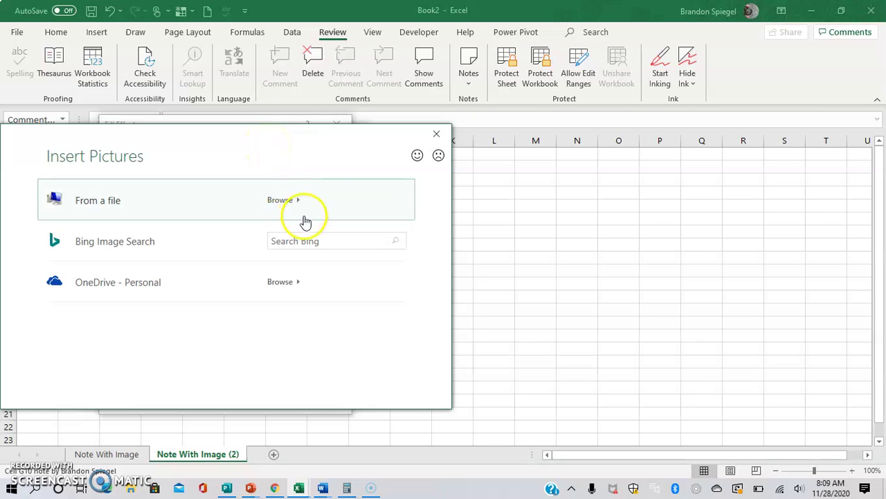
click(304, 239)
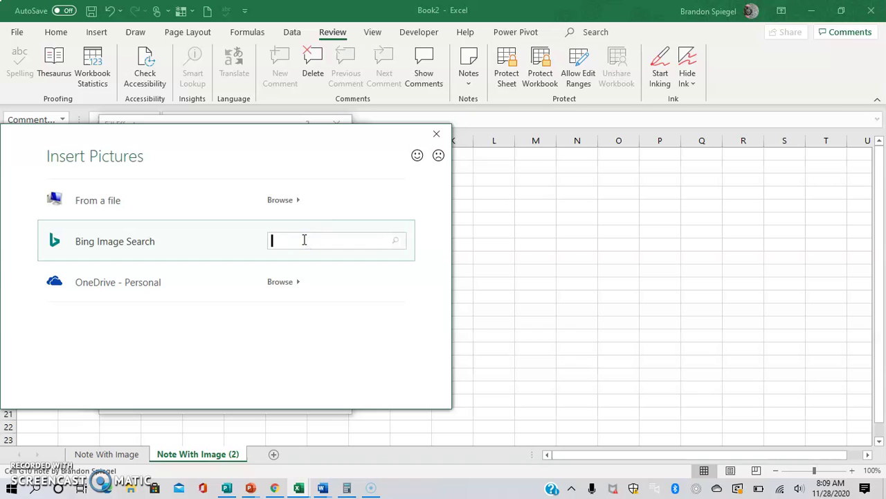
text(happy face)
key(Return)
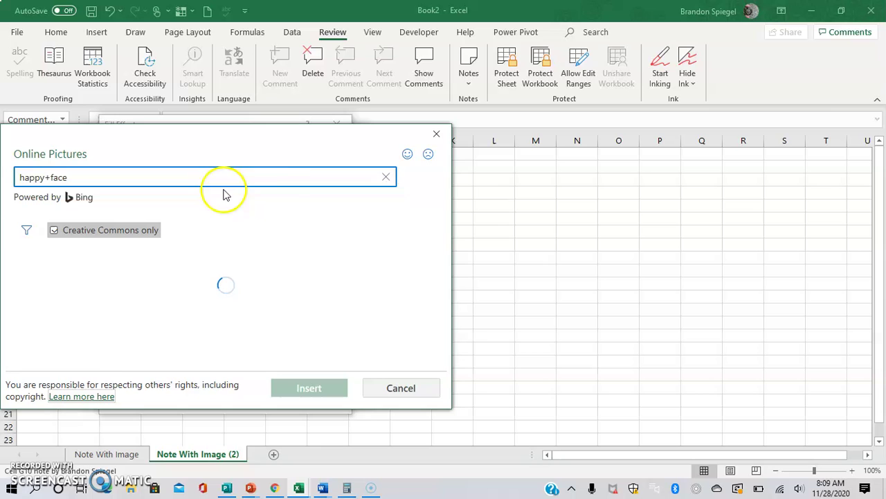
Pick the yellow smiley, cancel the web search, and return to picture source choices
drag(287, 137, 382, 93)
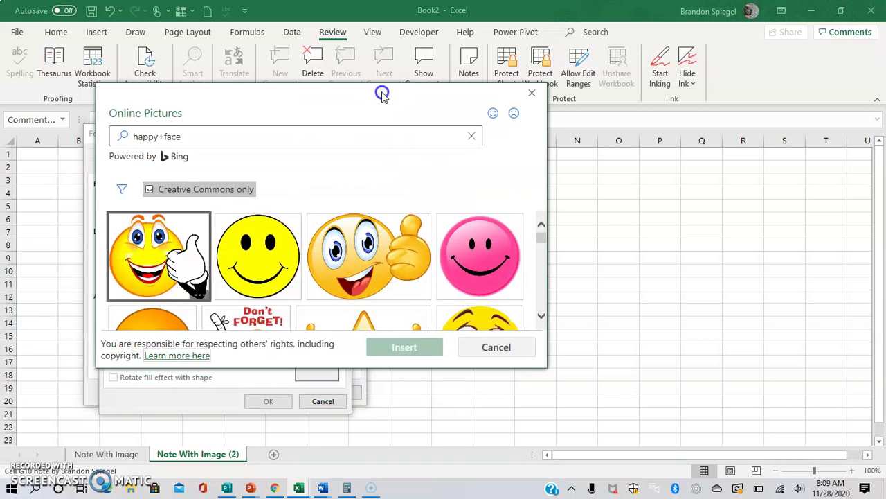
click(259, 246)
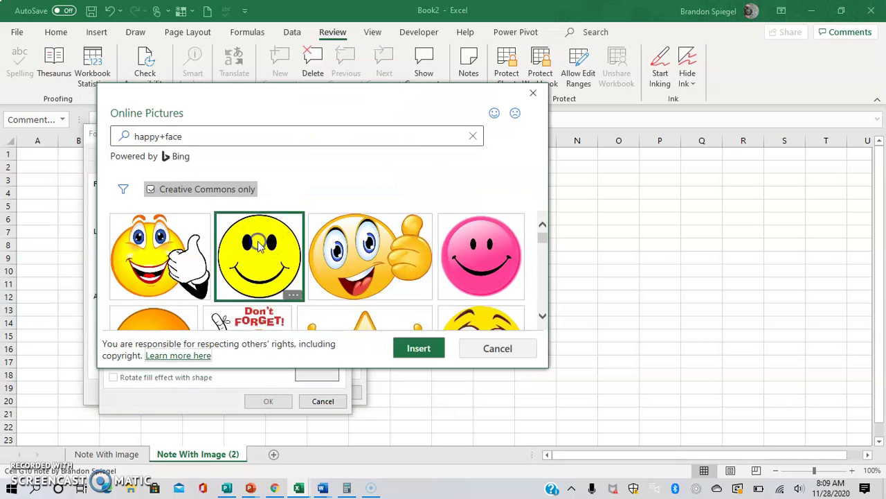
click(500, 347)
click(262, 303)
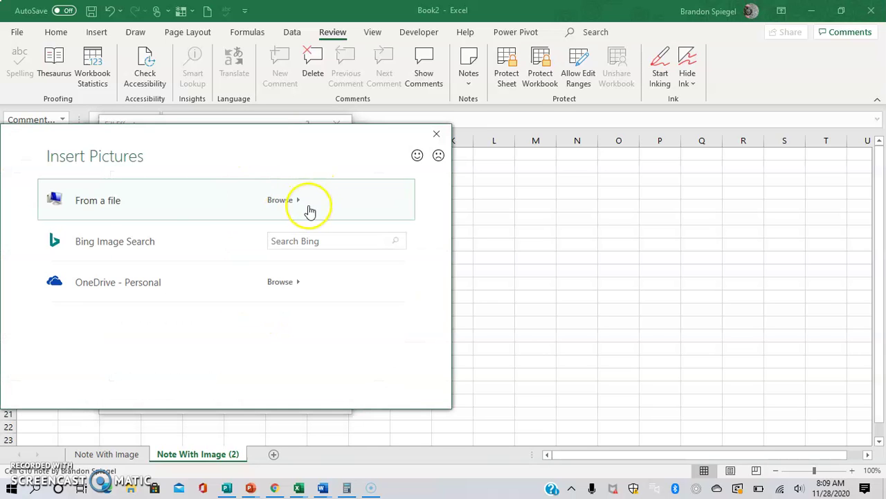
Fill the note with paper-clip.png from Documents, keeping its aspect ratio locked
click(308, 204)
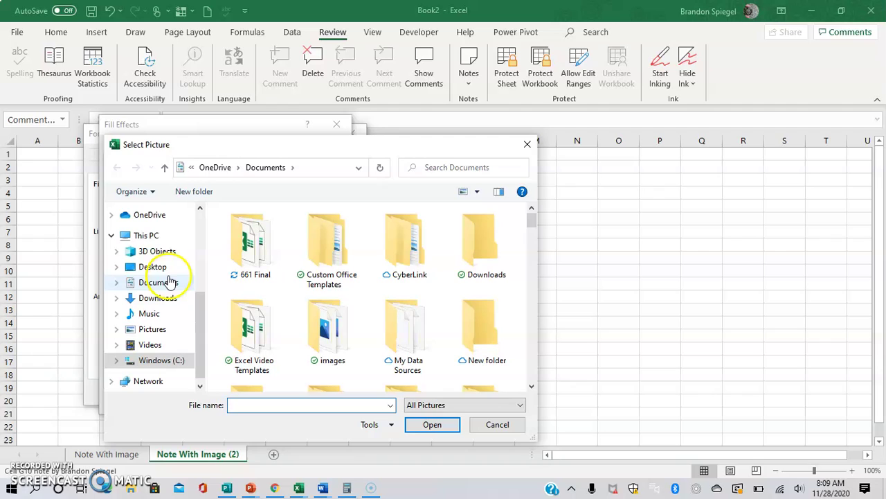
click(171, 282)
text(paper)
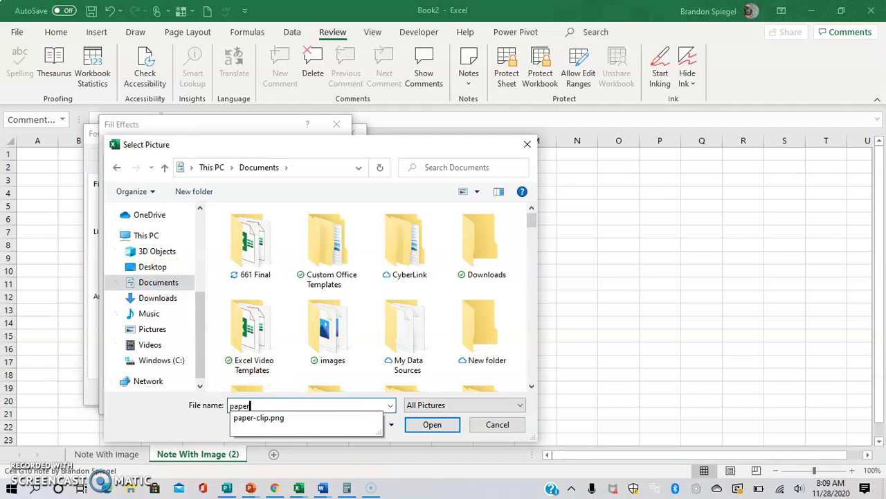
key(Return)
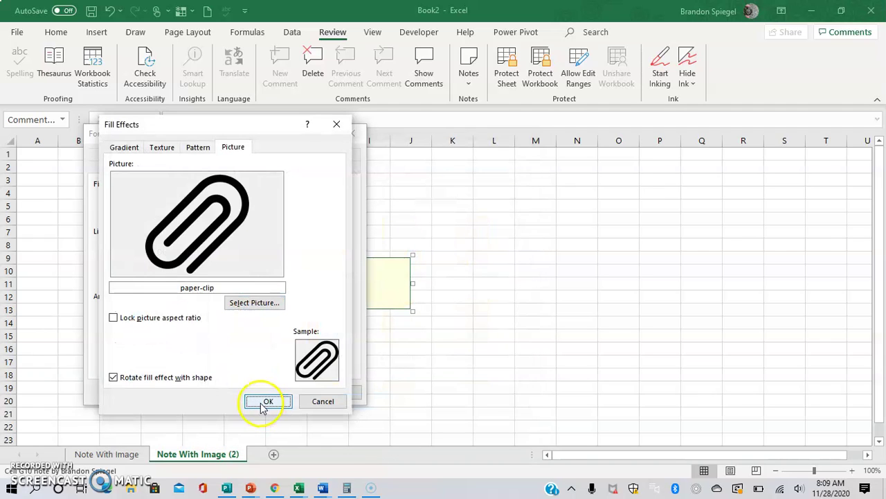
click(145, 322)
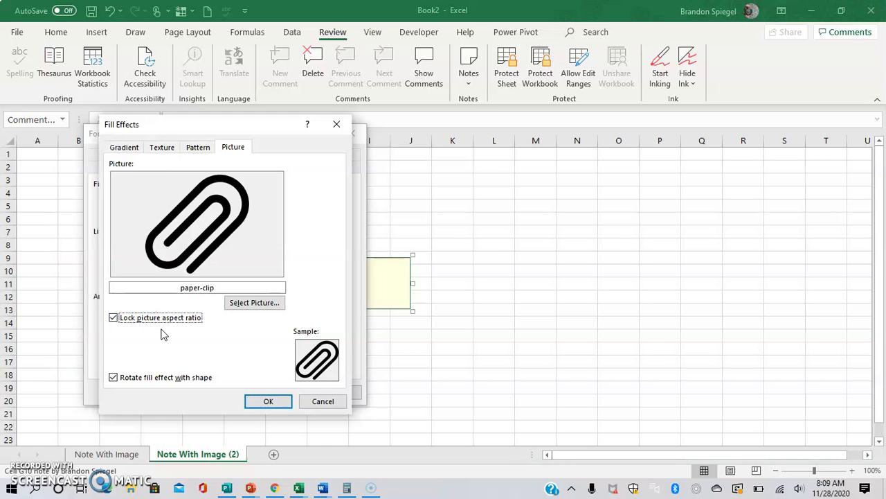
click(268, 400)
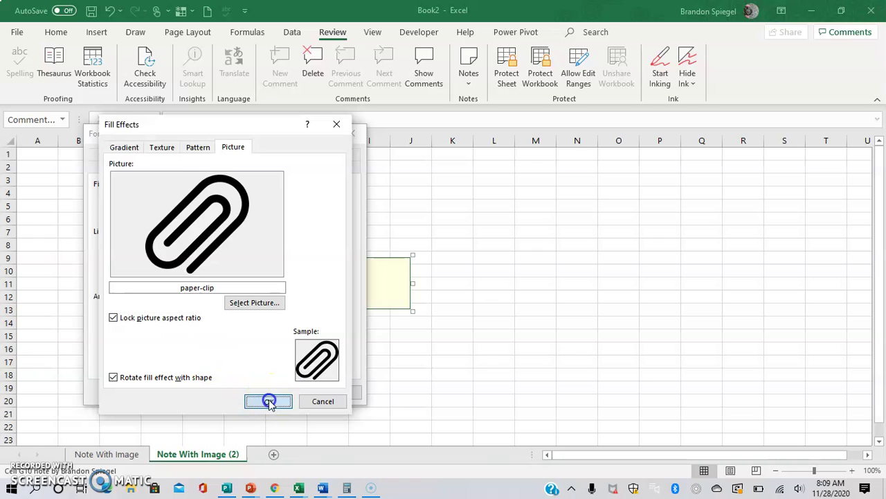
click(264, 400)
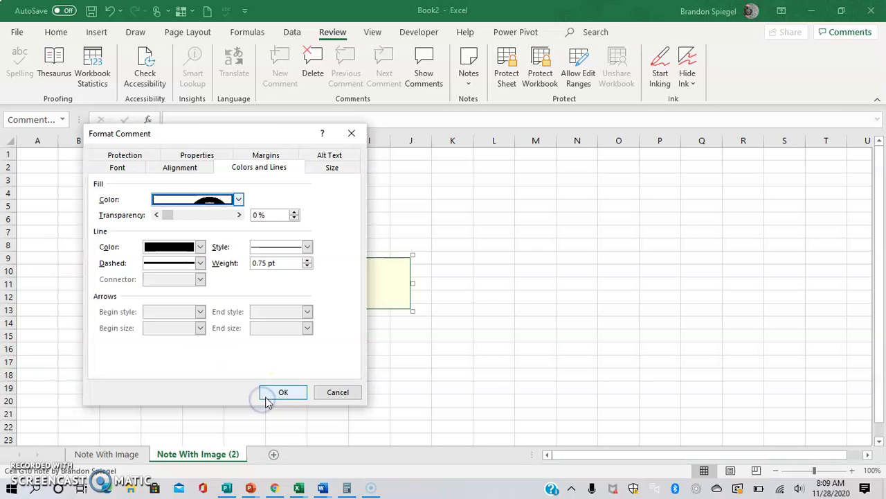
Apply the fill and drag the note's handles to shrink it to a small paper-clip square
click(275, 394)
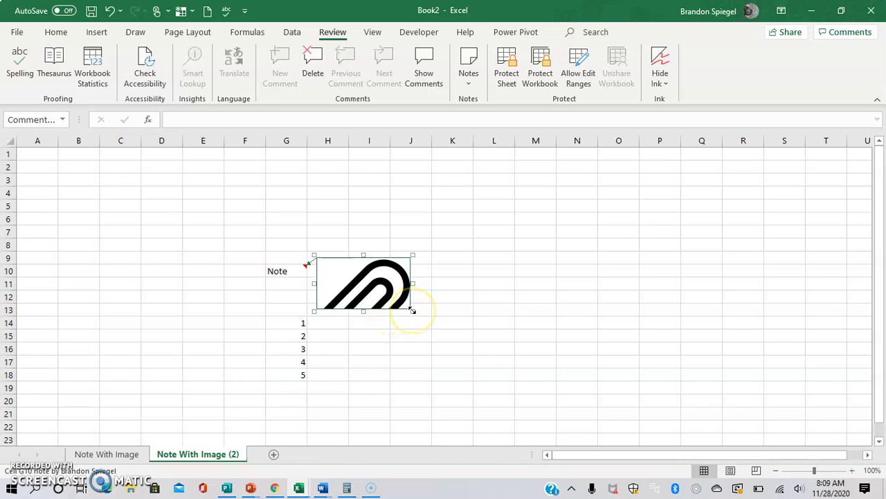
drag(412, 310, 376, 297)
drag(363, 261, 331, 263)
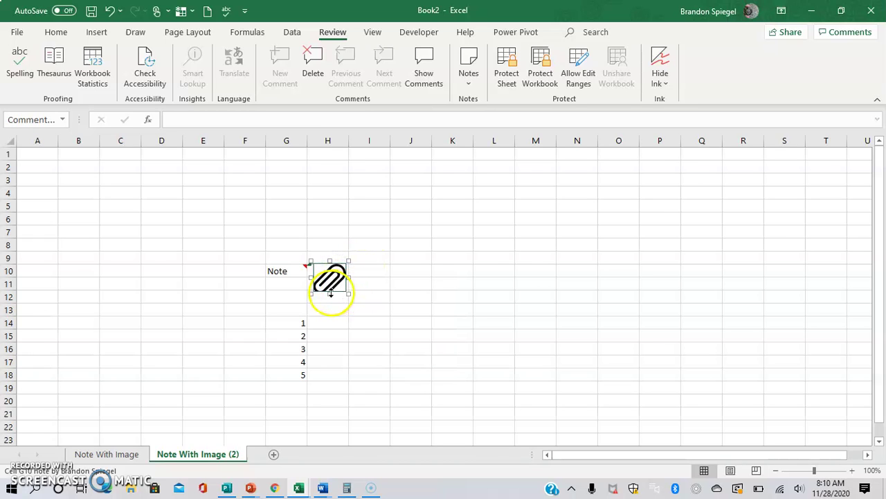
drag(349, 294, 333, 284)
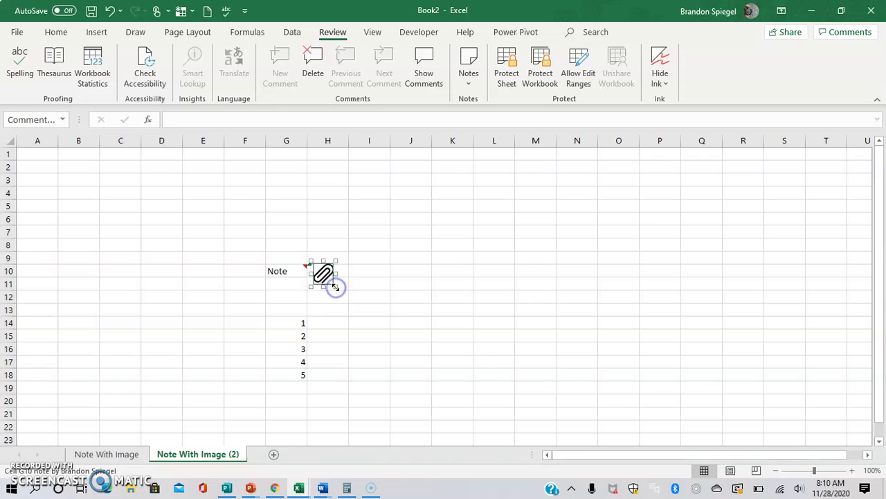
click(347, 286)
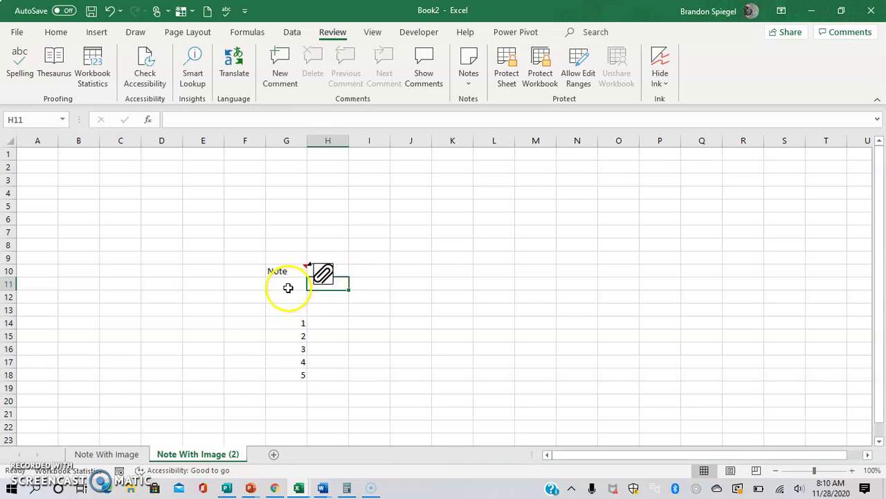
Copy G10 with Ctrl+C and select G14:G18 as the destination
click(283, 308)
key(Up)
key(Up)
key(Up)
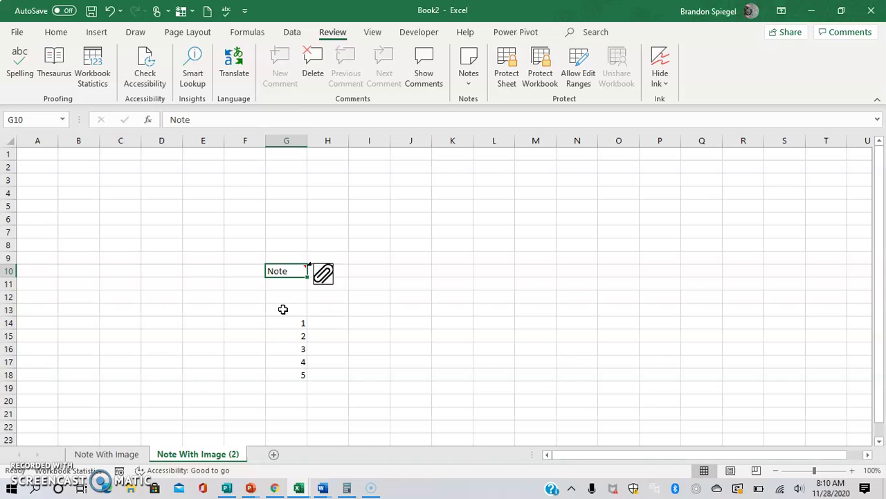
key(ctrl+c)
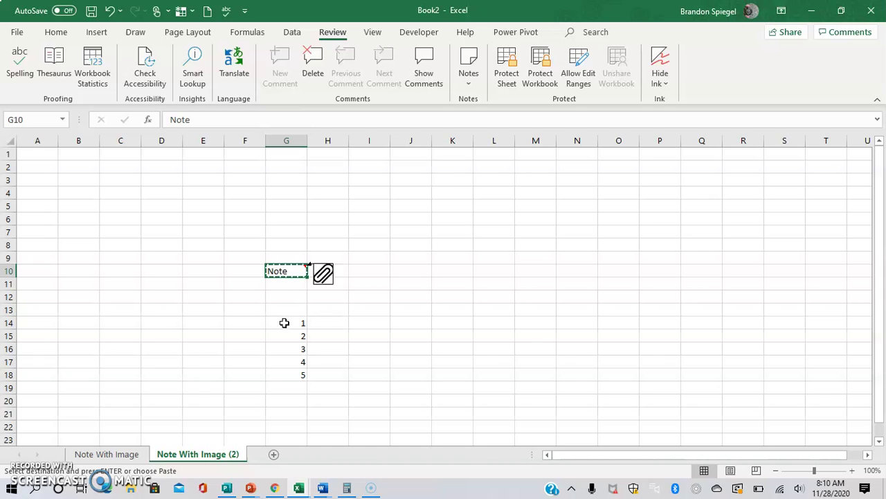
click(284, 323)
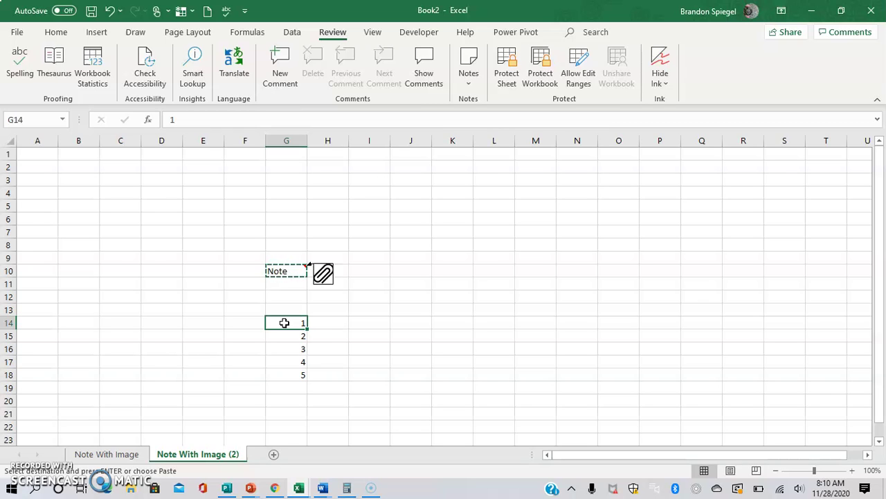
key(ctrl+shift+Down)
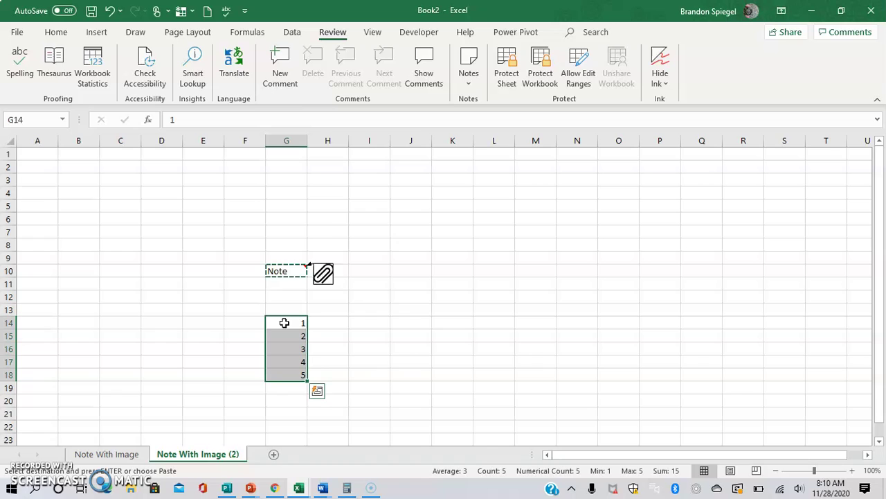
Paste Special only Comments and Notes from G10 onto G14:G18
right_click(284, 322)
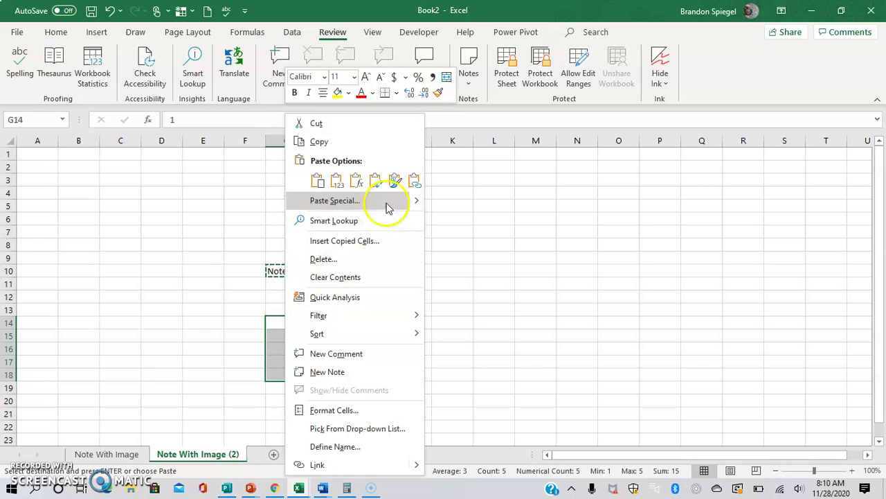
mouse_move(419, 202)
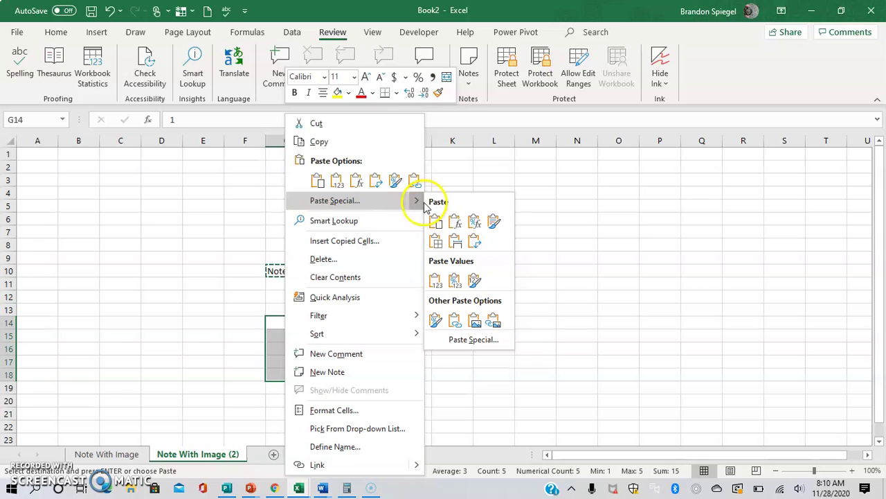
click(460, 346)
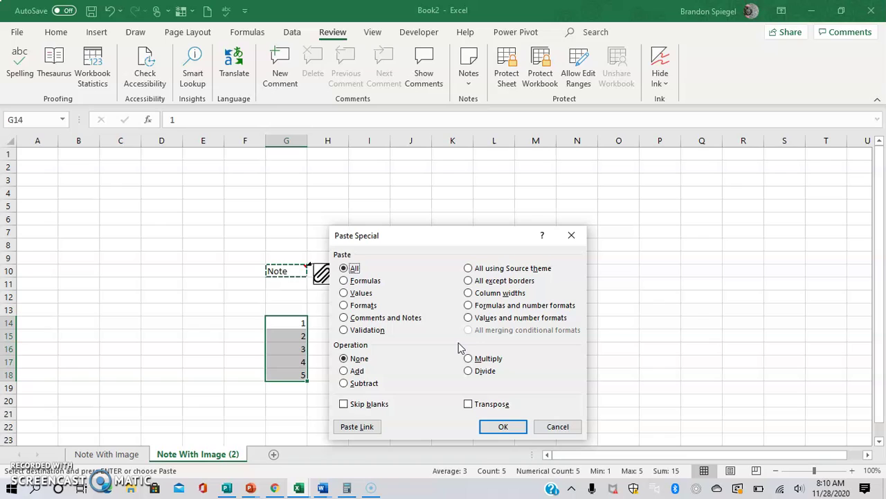
click(387, 319)
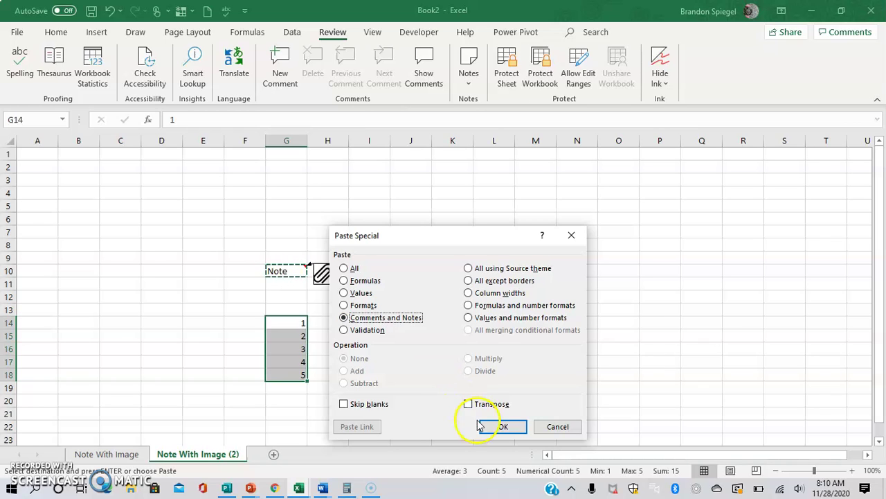
click(498, 426)
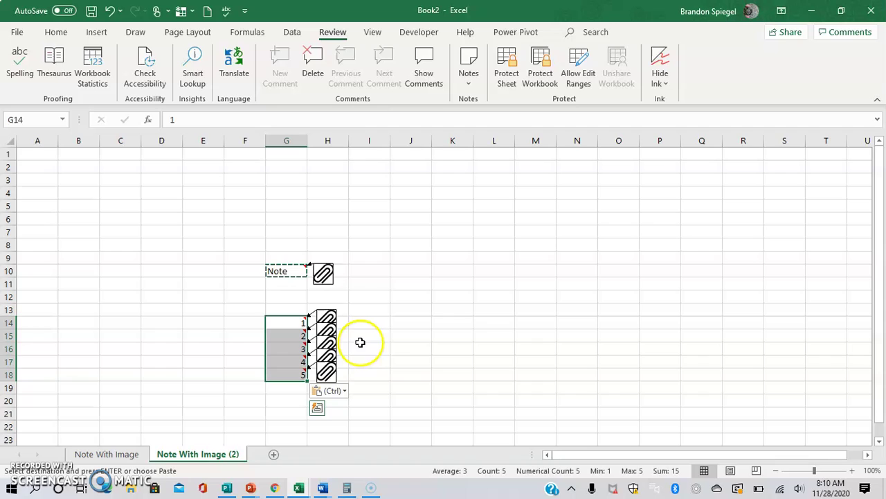
click(358, 285)
key(Escape)
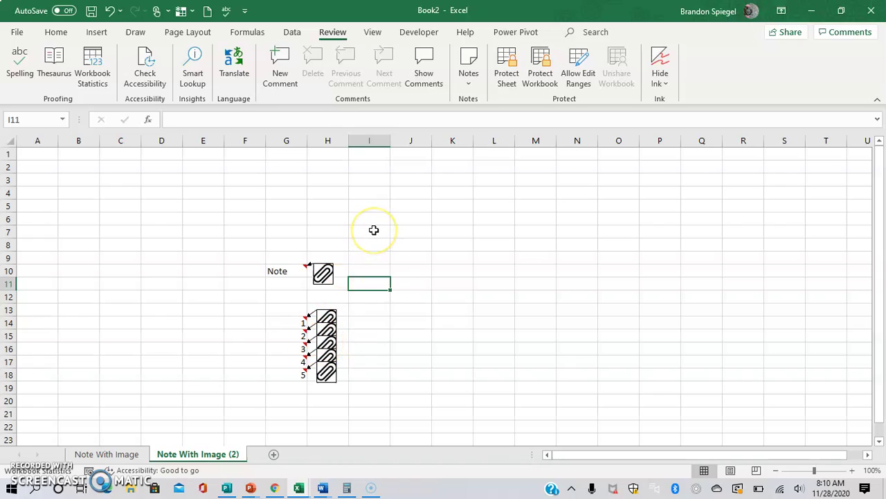
key(Left)
key(Up)
key(Left)
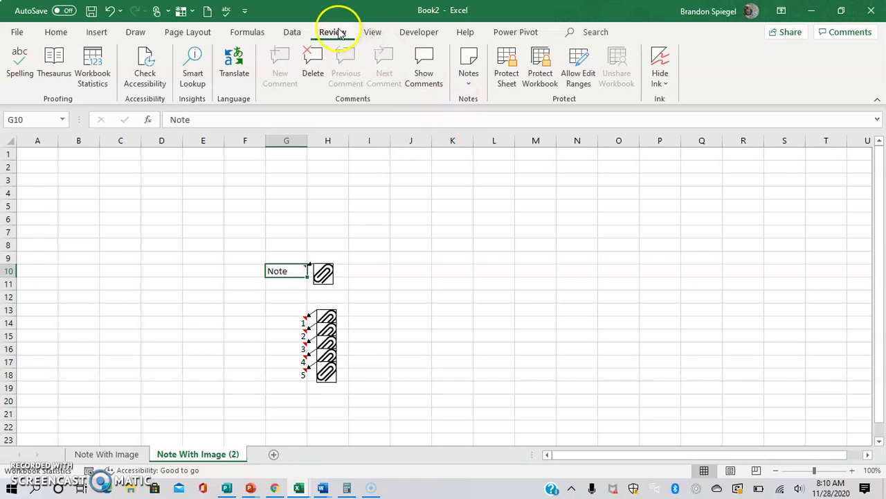
click(466, 74)
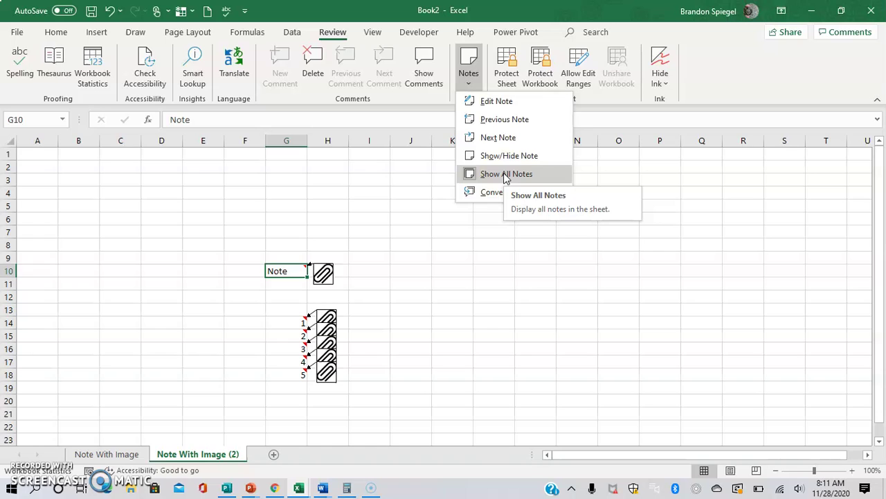
click(505, 175)
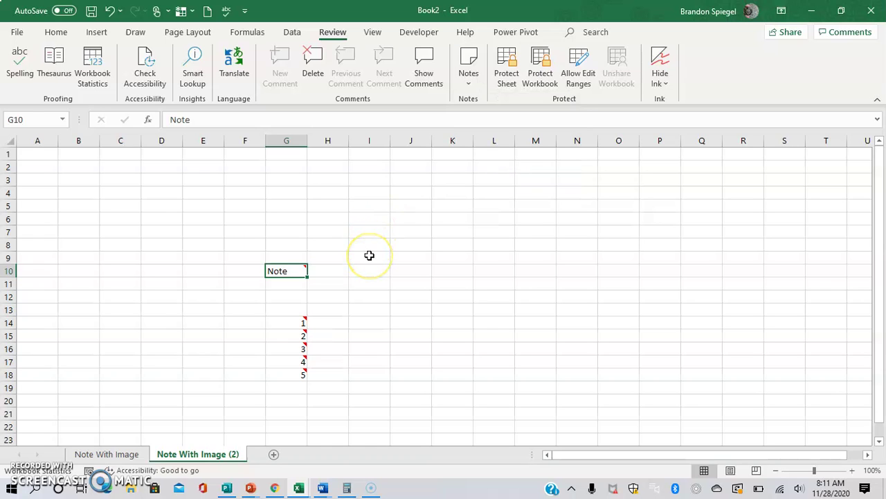
key(Left)
key(Right)
key(Down)
key(Up)
key(Left)
key(Right)
key(ctrl+shift+Down)
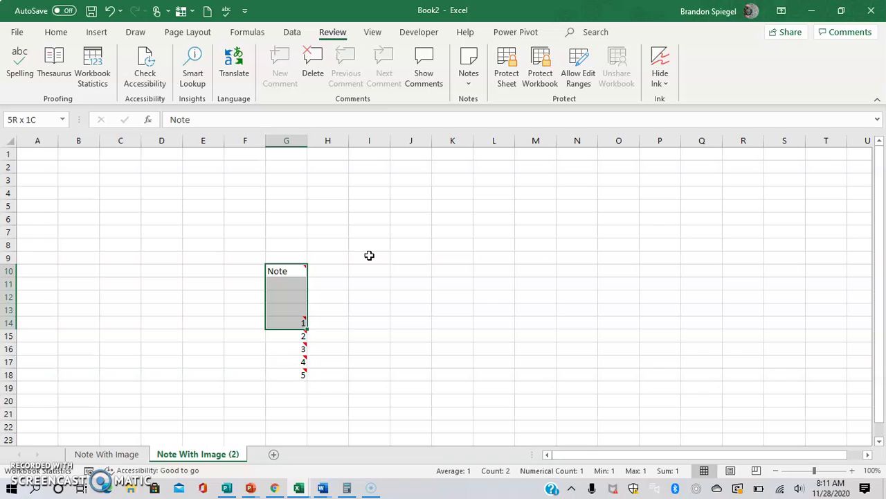
key(ctrl+shift+Down)
click(341, 255)
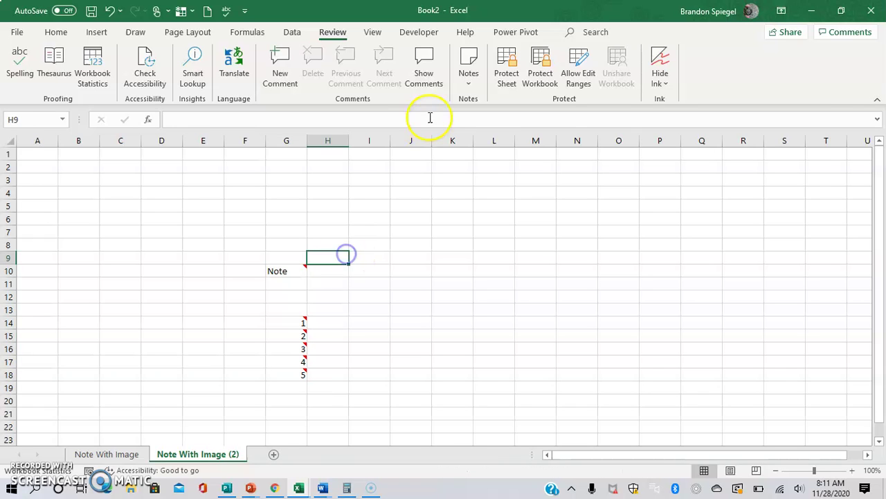
click(465, 87)
click(509, 174)
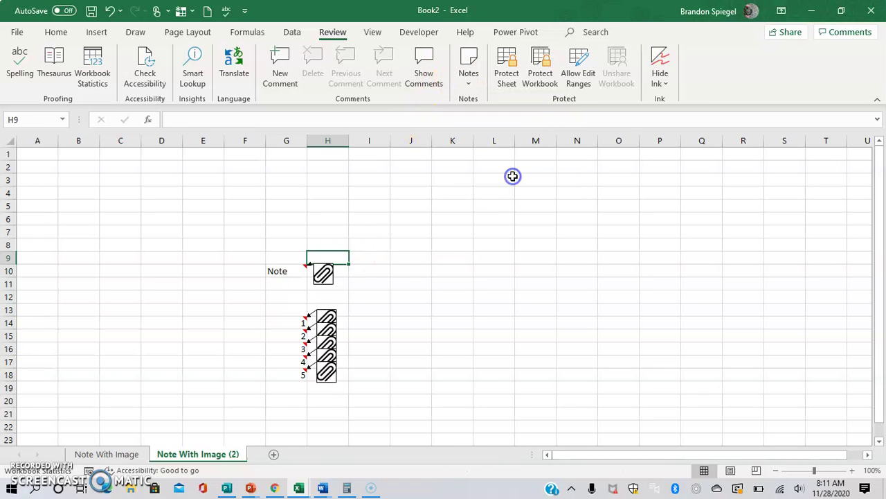
click(391, 266)
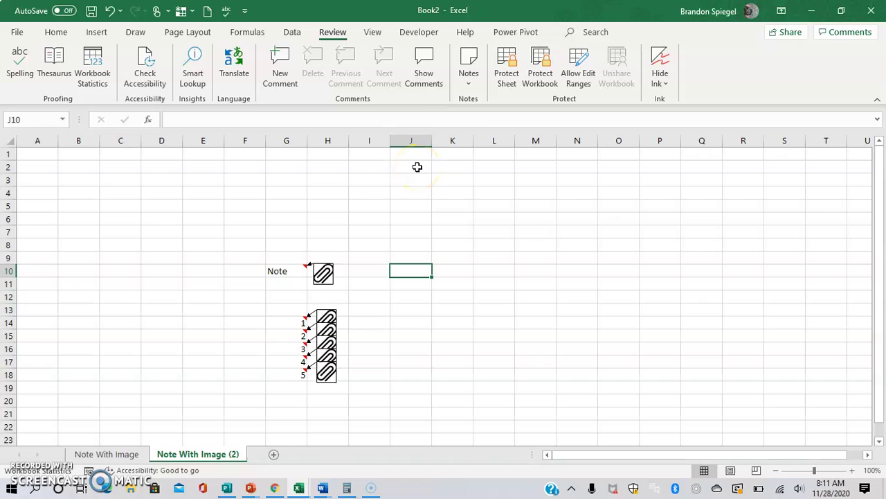
key(Left)
key(Left)
key(Left)
key(Left)
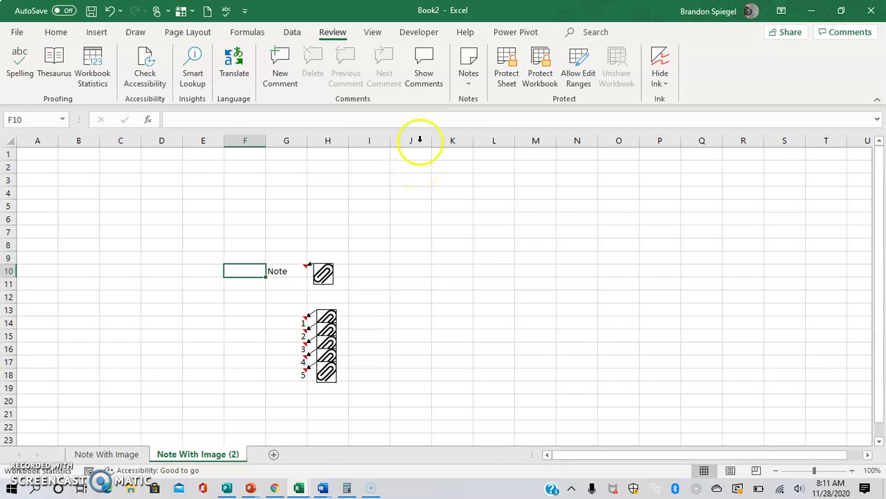
Hide all notes with Show All Notes, then show only G10's note via Show/Hide Note
click(468, 77)
click(494, 173)
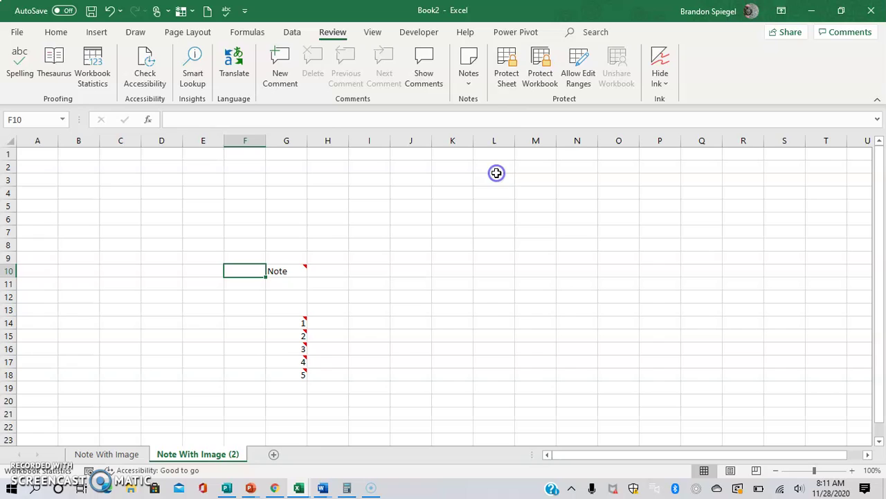
key(Right)
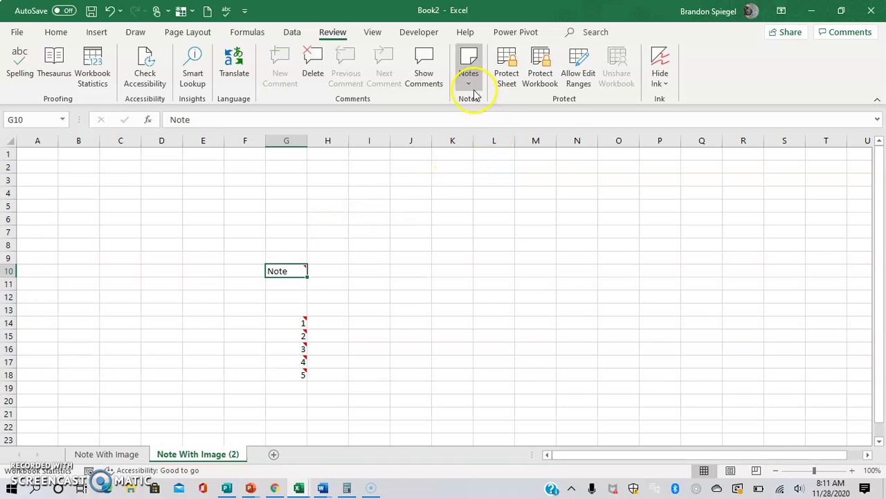
click(468, 82)
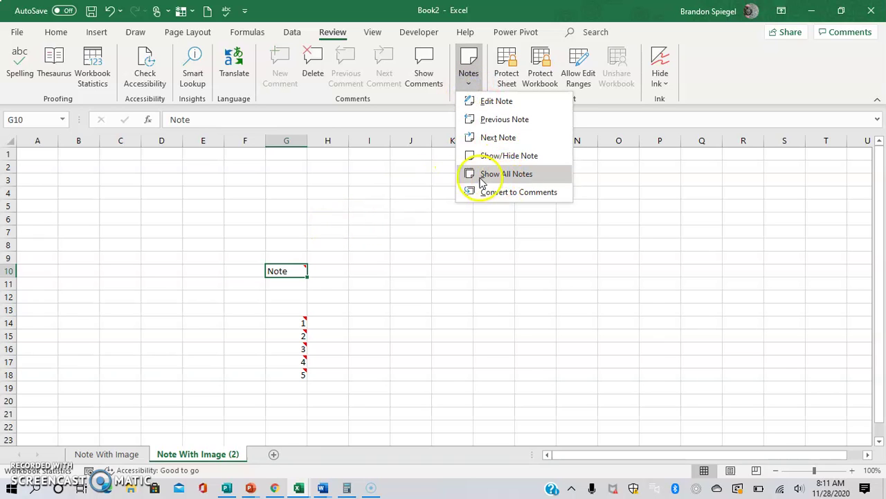
click(492, 155)
click(393, 257)
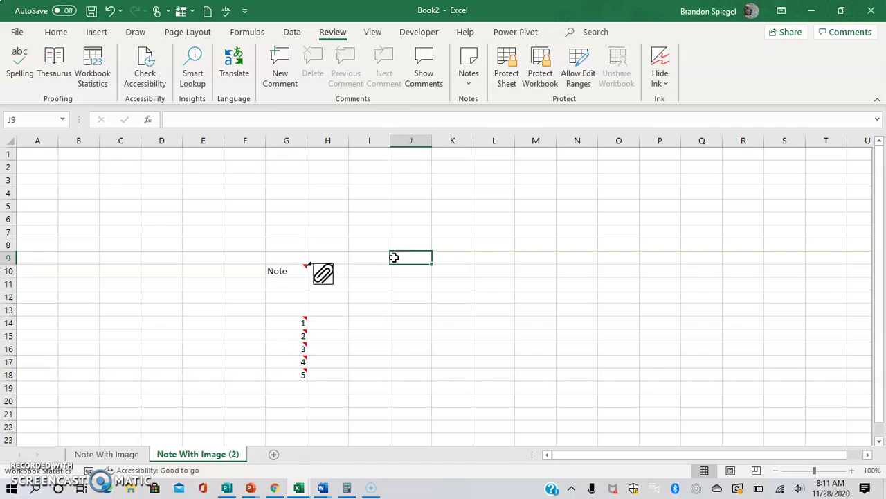
key(Left)
key(Left)
key(Down)
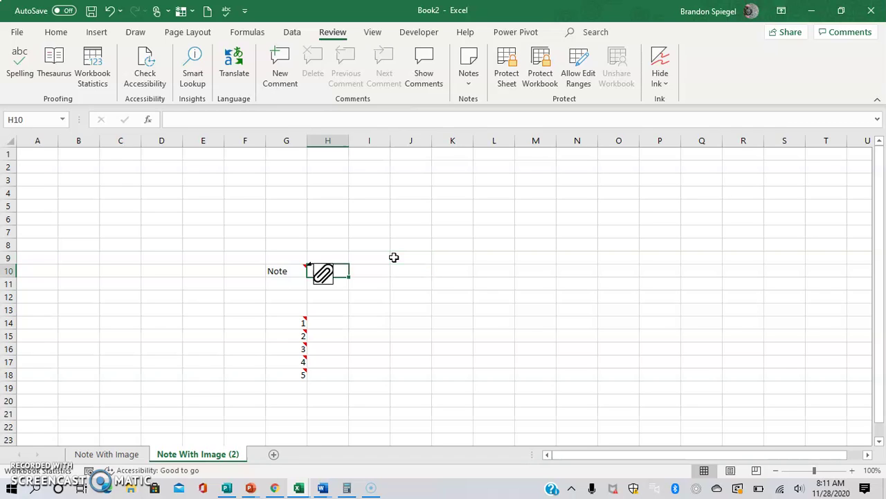